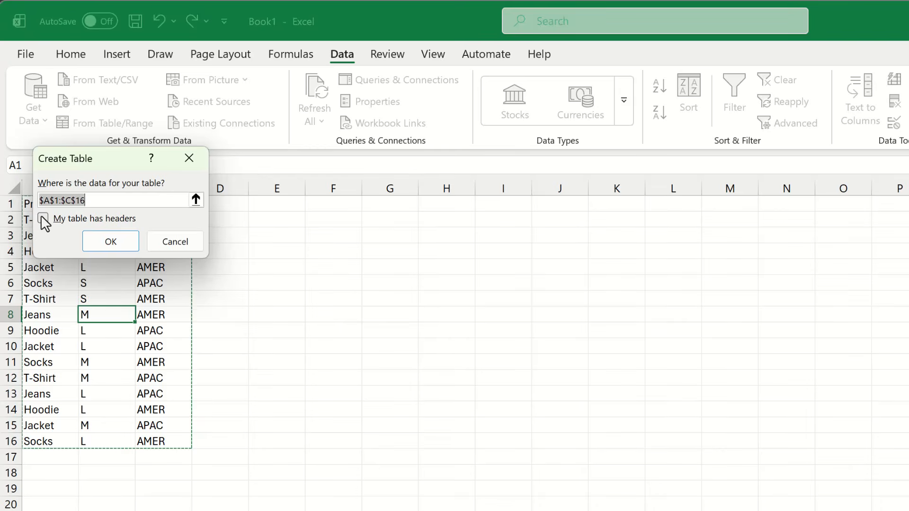
Step: Create a table from $A$1:$C$16 with its first row as headers and load it into the Power Query Editor
{"action": "left_click", "coordinate": [42, 218]}
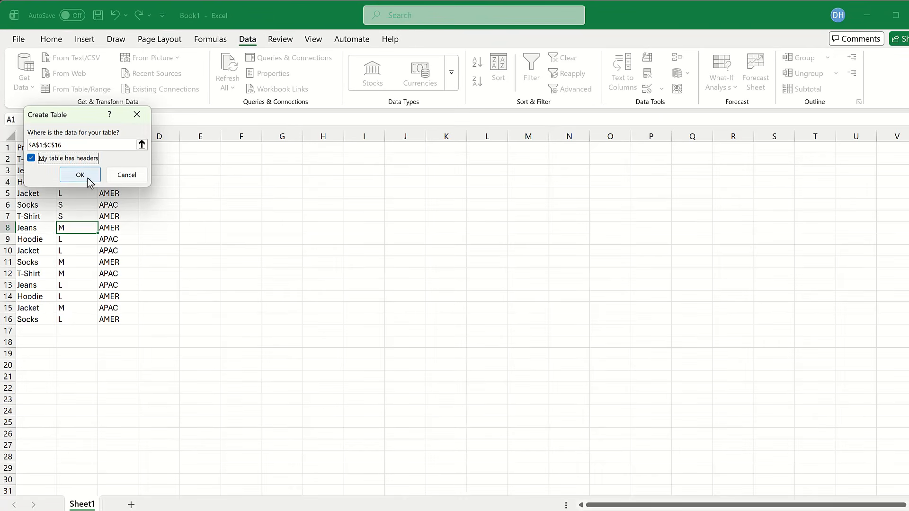
{"action": "left_click", "coordinate": [87, 178]}
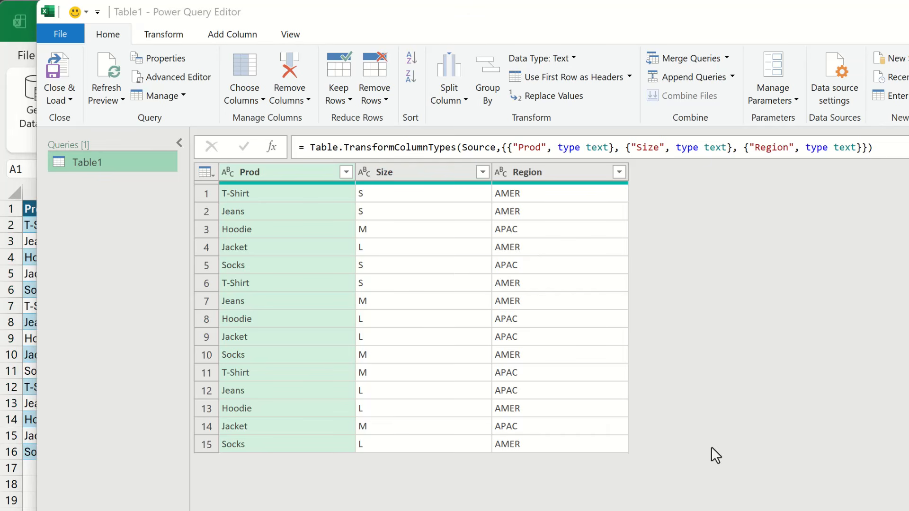
Step: Pivot the Region column with Size as the values column, using the Count (All) aggregation
{"action": "left_click", "coordinate": [567, 172]}
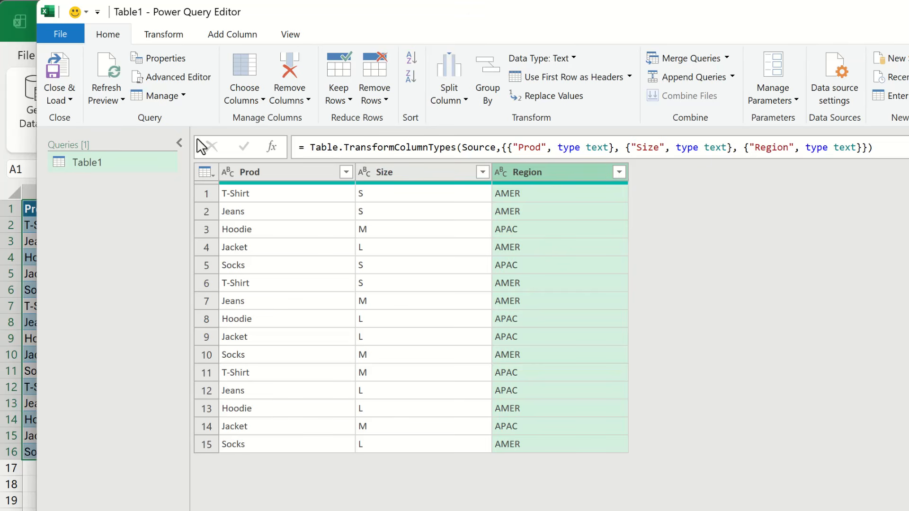
{"action": "left_click", "coordinate": [175, 38]}
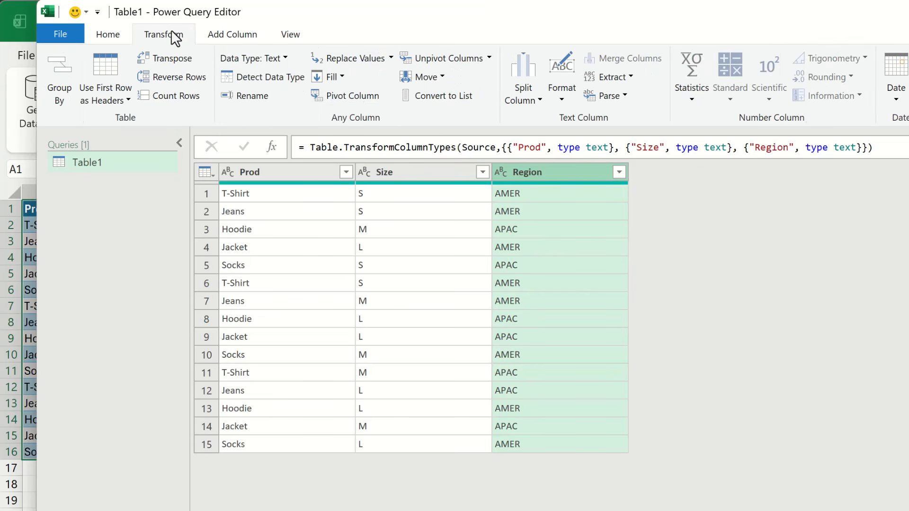
{"action": "left_click", "coordinate": [379, 93]}
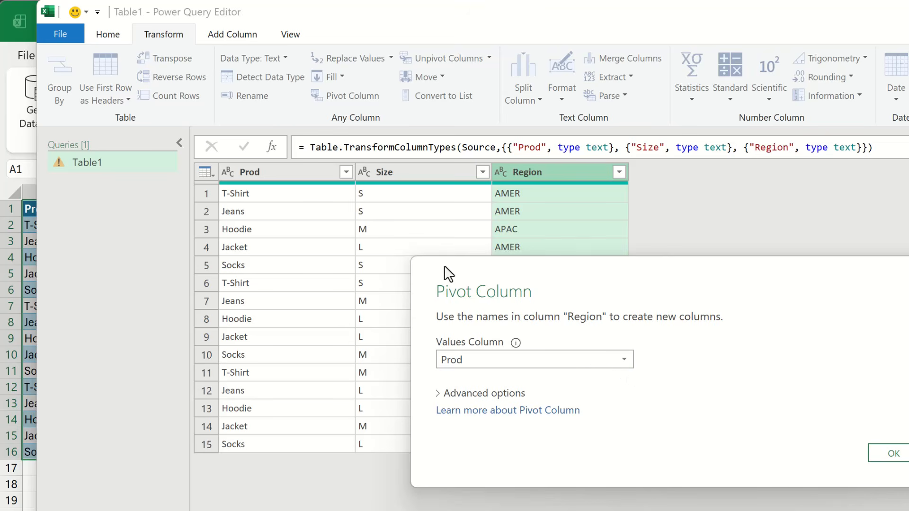
{"action": "left_click", "coordinate": [602, 358]}
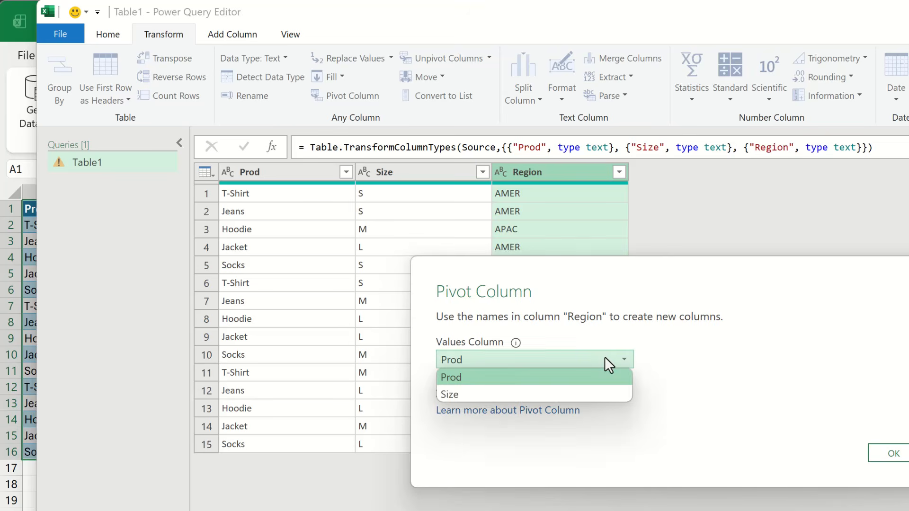
{"action": "left_click", "coordinate": [570, 392]}
{"action": "left_click", "coordinate": [439, 394]}
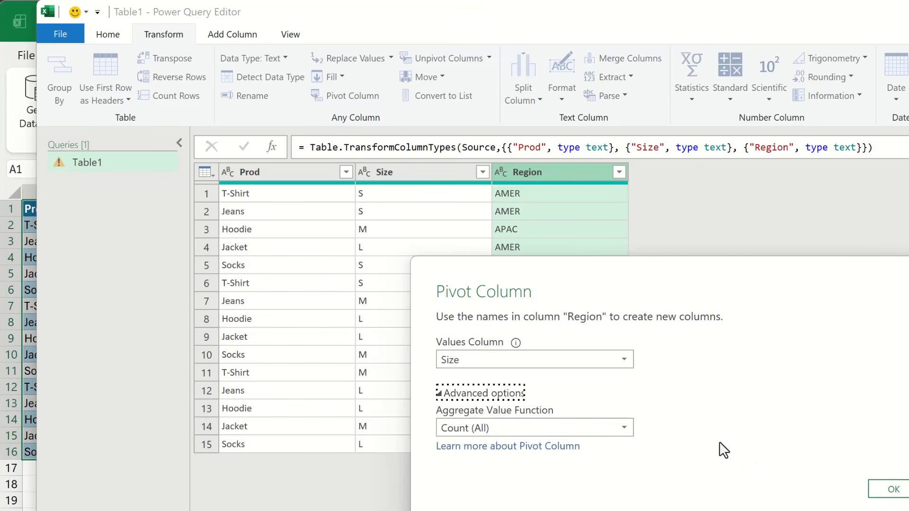
{"action": "left_click", "coordinate": [885, 490]}
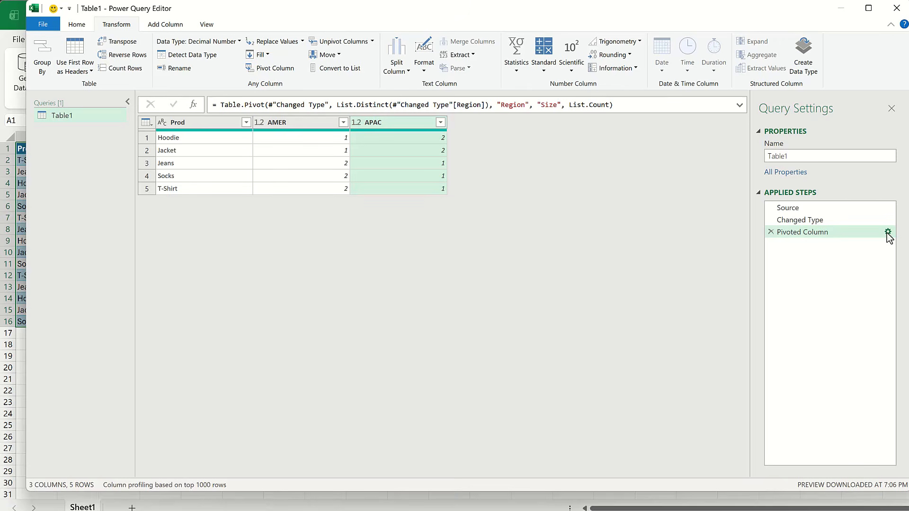
Step: Edit the Pivoted Column step to use Don't Aggregate as its aggregate value function
{"action": "left_click", "coordinate": [887, 232]}
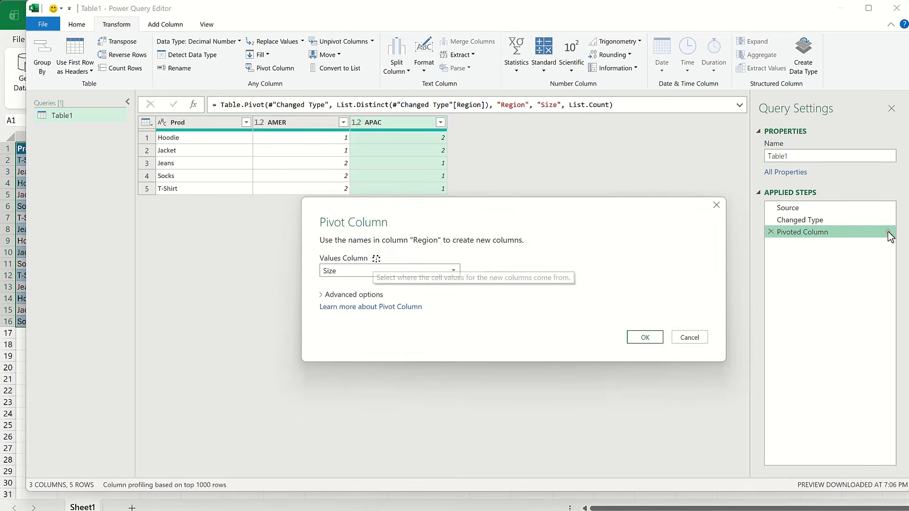
{"action": "left_click", "coordinate": [320, 295]}
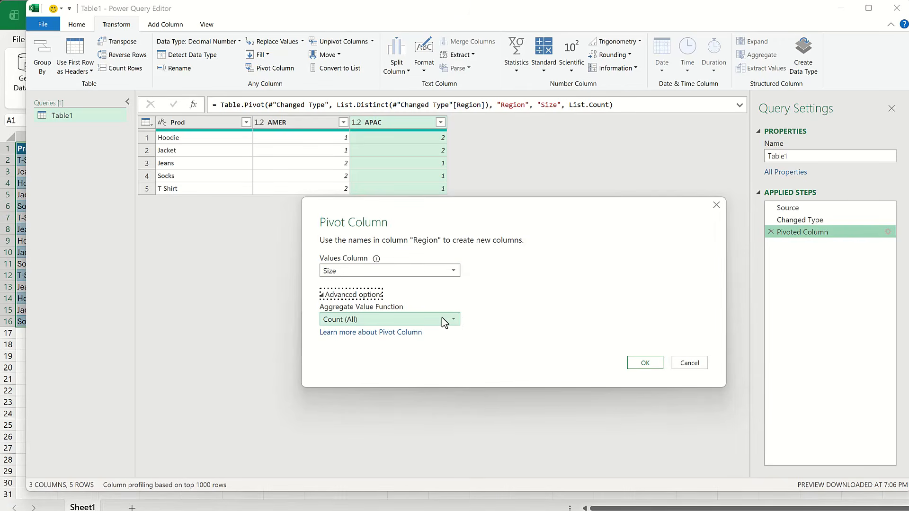
{"action": "left_click", "coordinate": [443, 319]}
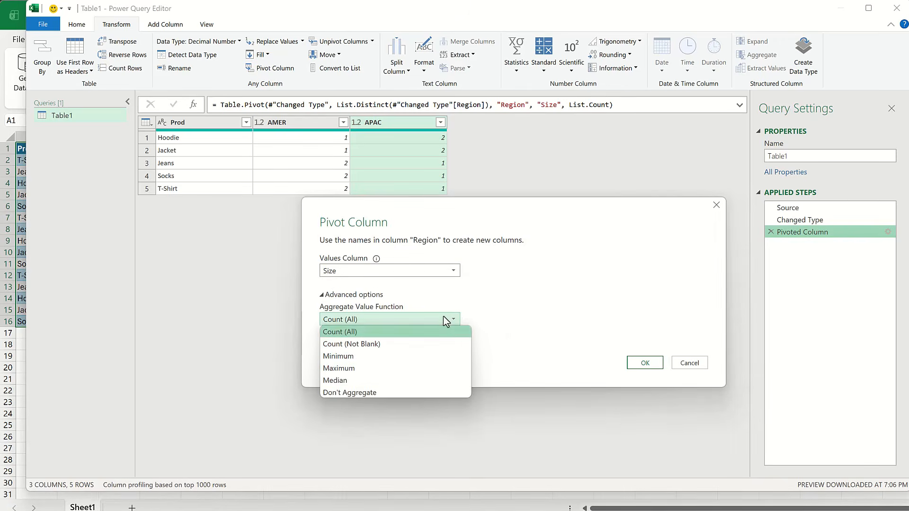
{"action": "left_click", "coordinate": [422, 392]}
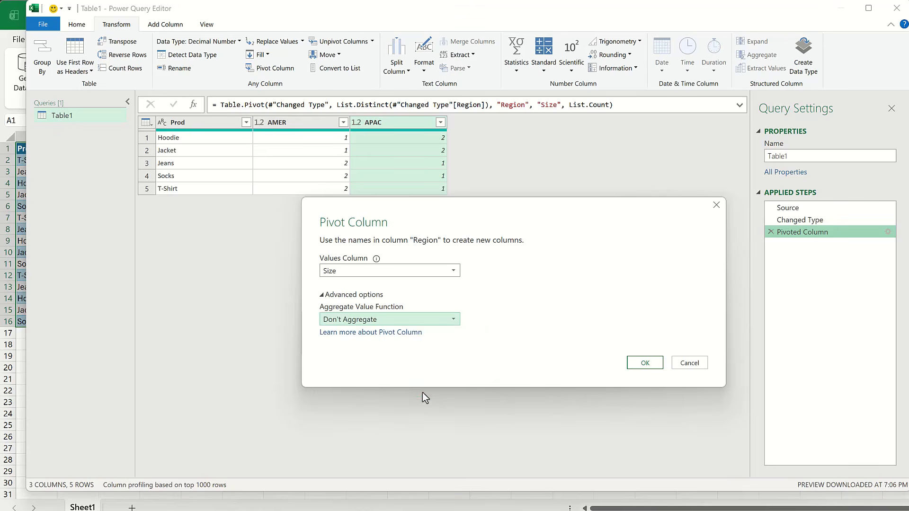
{"action": "left_click", "coordinate": [643, 363]}
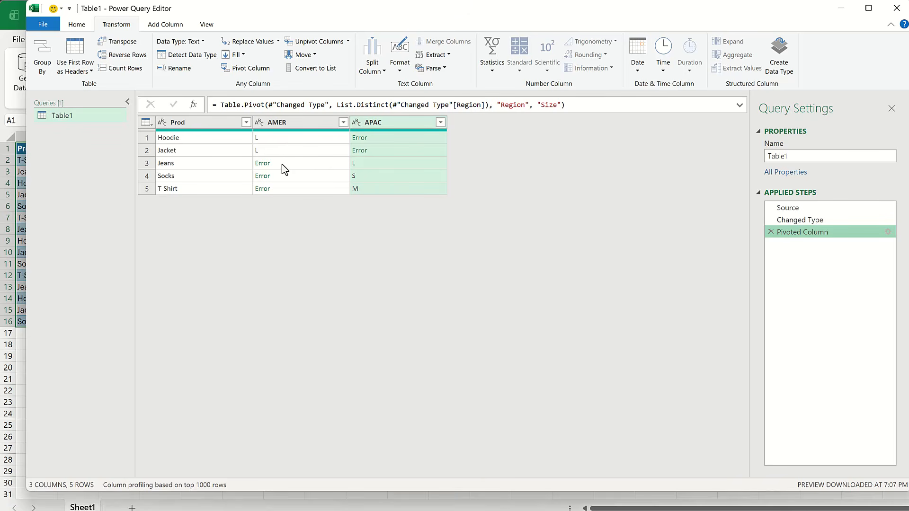
Step: Inspect the error details of the Jeans row's AMER cell and remove the drill-down step from the query
{"action": "left_click", "coordinate": [264, 167]}
{"action": "double_click", "coordinate": [263, 168]}
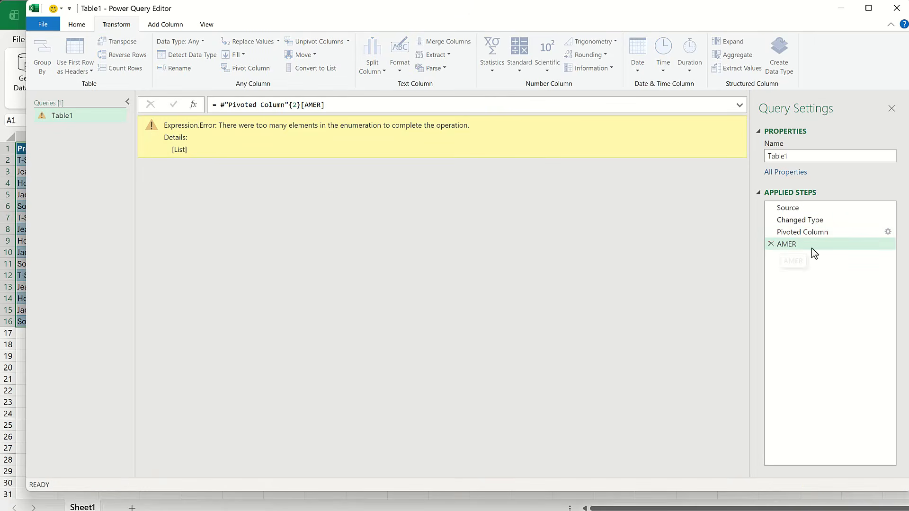
{"action": "left_click", "coordinate": [770, 243]}
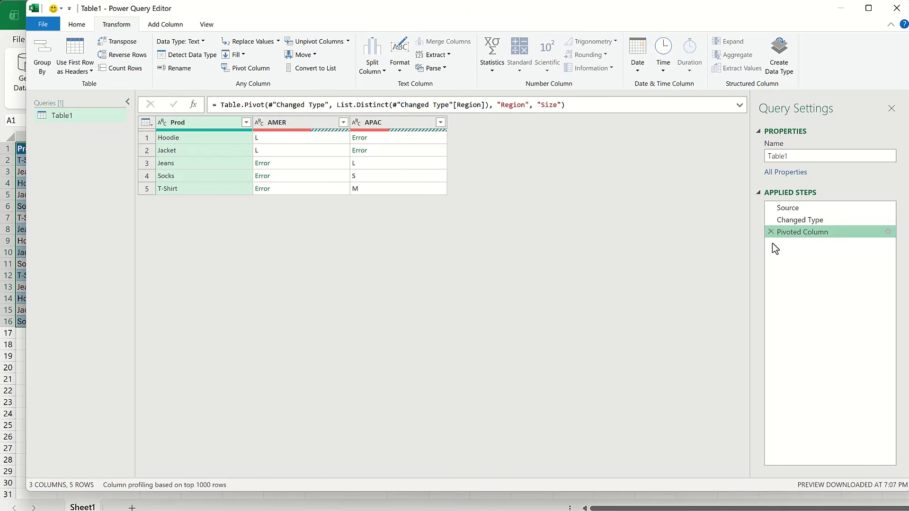
Step: Add each _ as the last argument of the Table.Pivot formula and preview the AMER lists for Hoodie and T-Shirt
{"action": "left_click", "coordinate": [562, 105]}
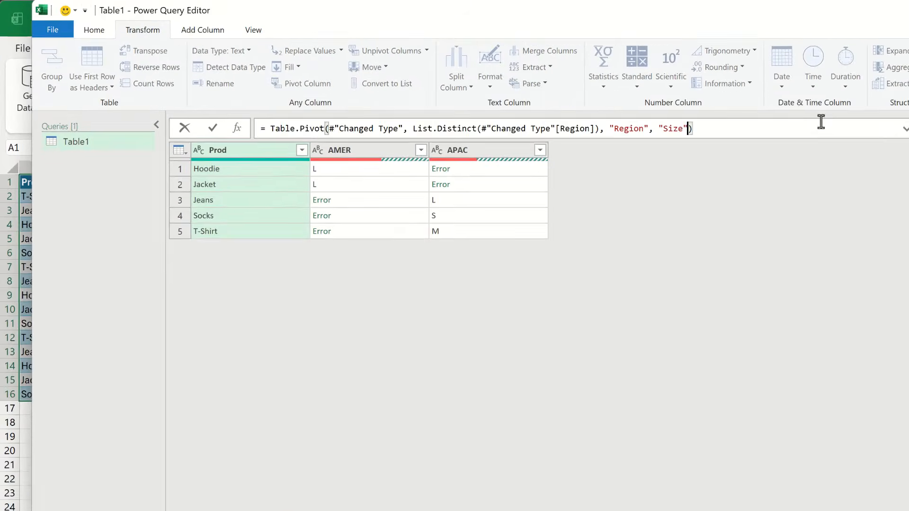
{"action": "type", "text": ", each "}
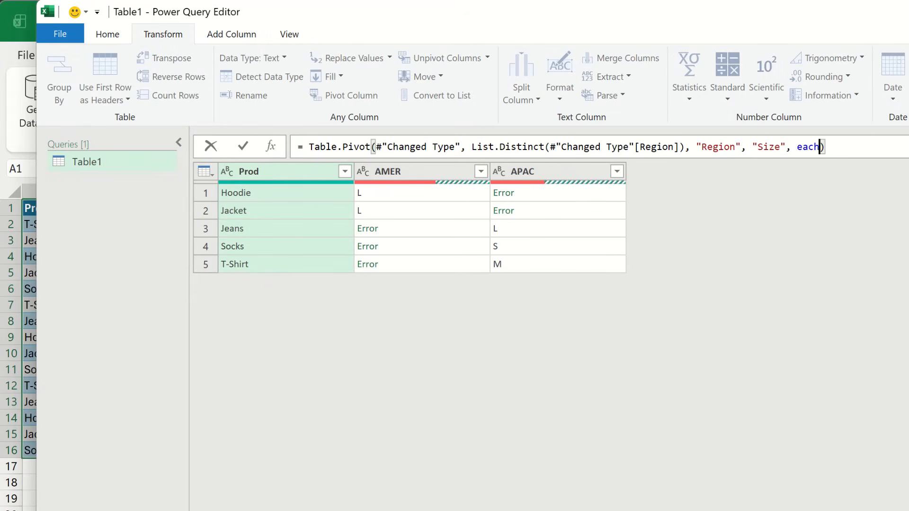
{"action": "type", "text": "_"}
{"action": "left_click", "coordinate": [245, 147]}
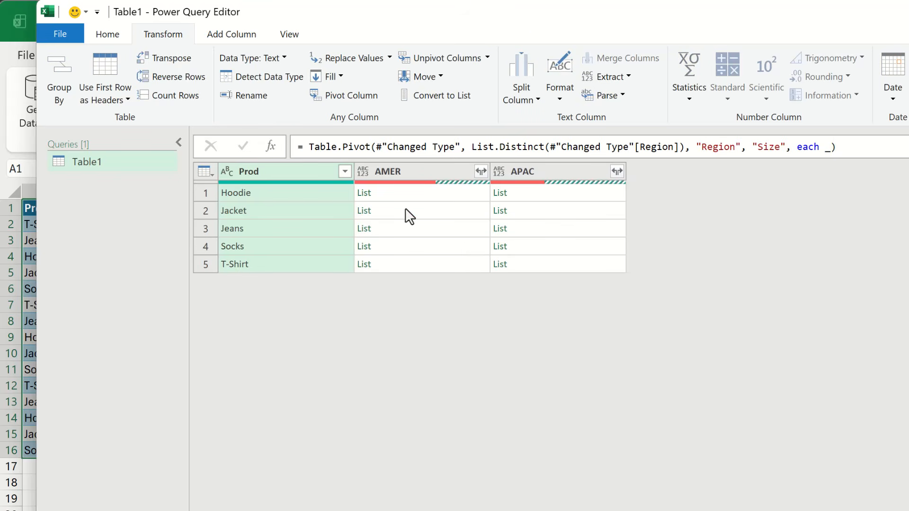
{"action": "left_click", "coordinate": [407, 192]}
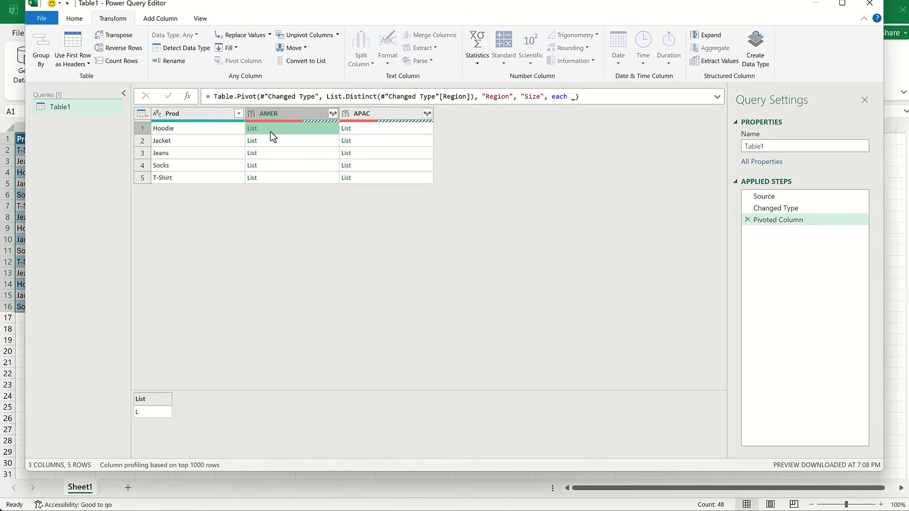
{"action": "left_click", "coordinate": [271, 178]}
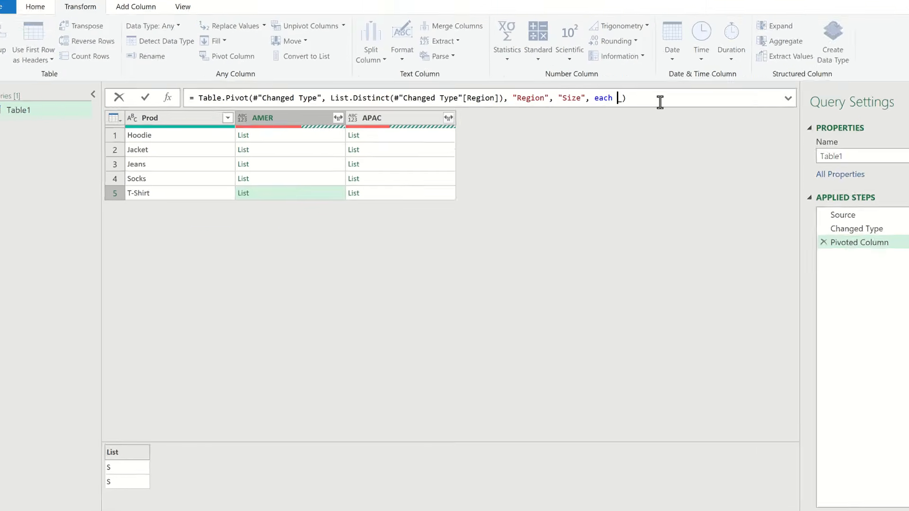
Step: Change the aggregation in the Table.Pivot formula to each Text.Combine(_,",") so the sizes are joined by commas
{"action": "type", "text": "Text"}
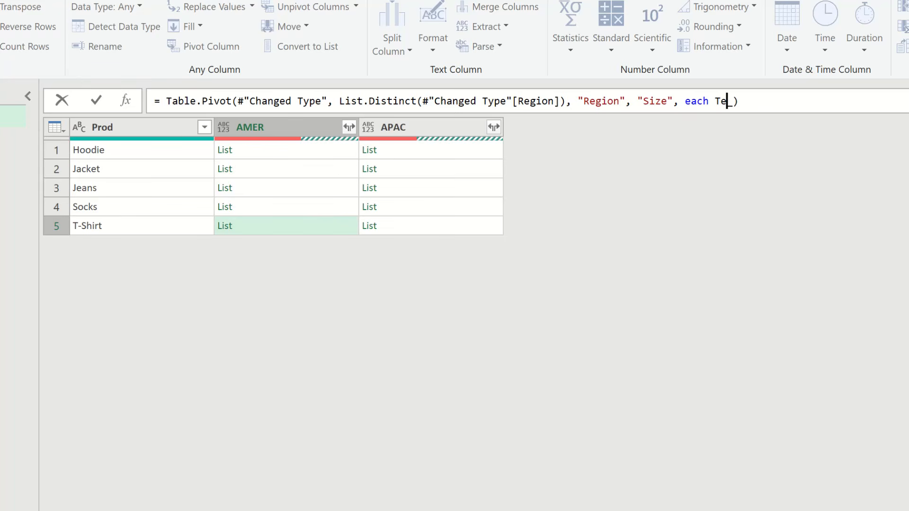
{"action": "type", "text": ".Combine("}
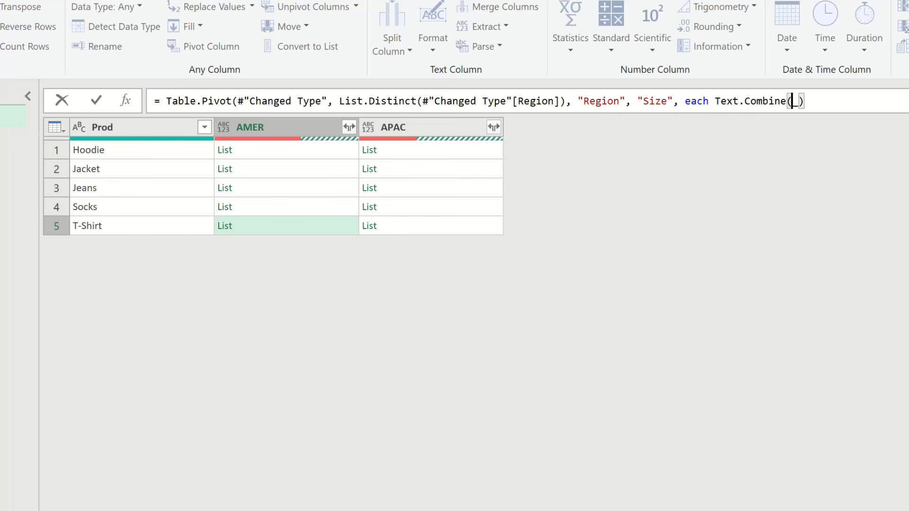
{"action": "key", "text": "Right"}
{"action": "type", "text": ","}
{"action": "type", "text": "\""}
{"action": "type", "text": ","}
{"action": "key", "text": "Right"}
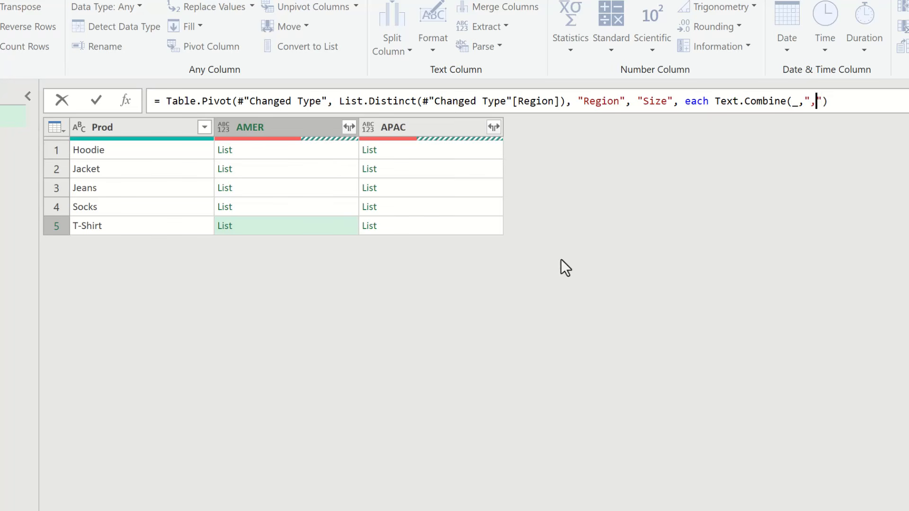
{"action": "left_click", "coordinate": [96, 100]}
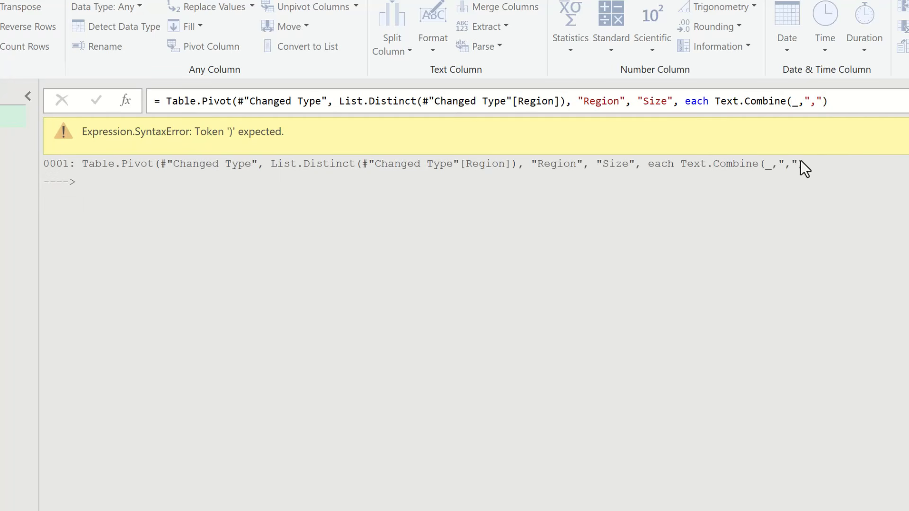
{"action": "left_click", "coordinate": [831, 102]}
{"action": "type", "text": ")"}
{"action": "left_click", "coordinate": [96, 101]}
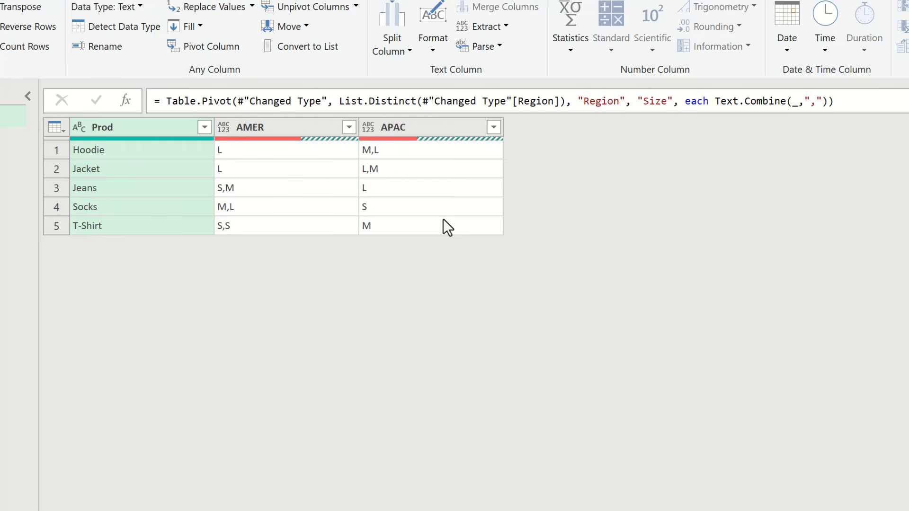
Step: Wrap the underscore inside Text.Combine with List.Distinct(_) to remove duplicate sizes such as those in the T-Shirt row
{"action": "left_click", "coordinate": [238, 230]}
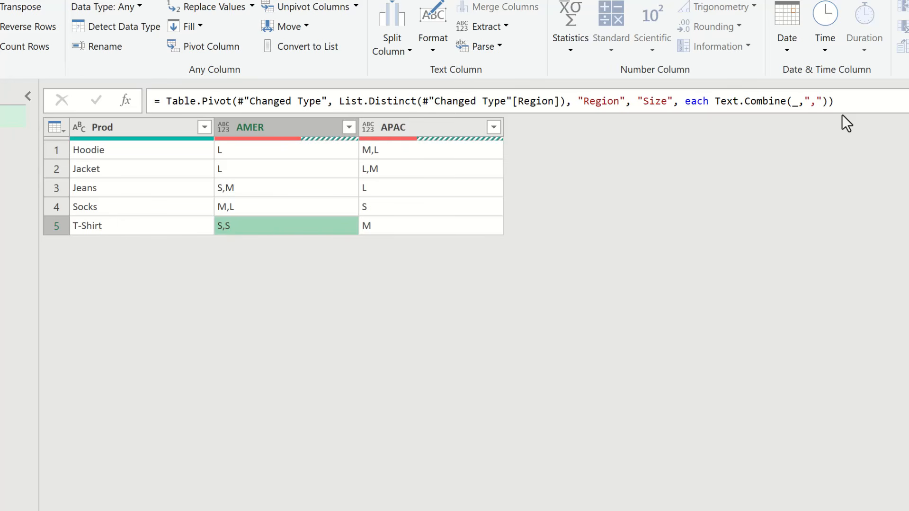
{"action": "left_click", "coordinate": [791, 104]}
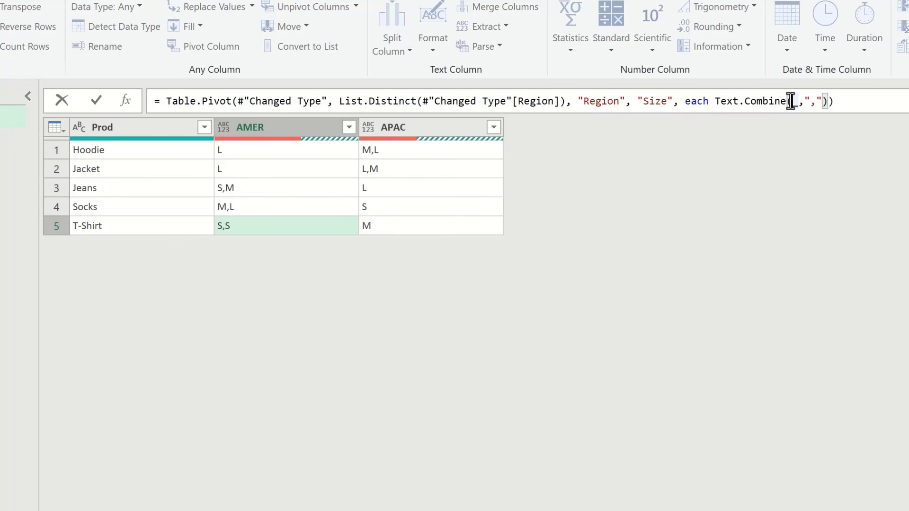
{"action": "type", "text": "List.Dis"}
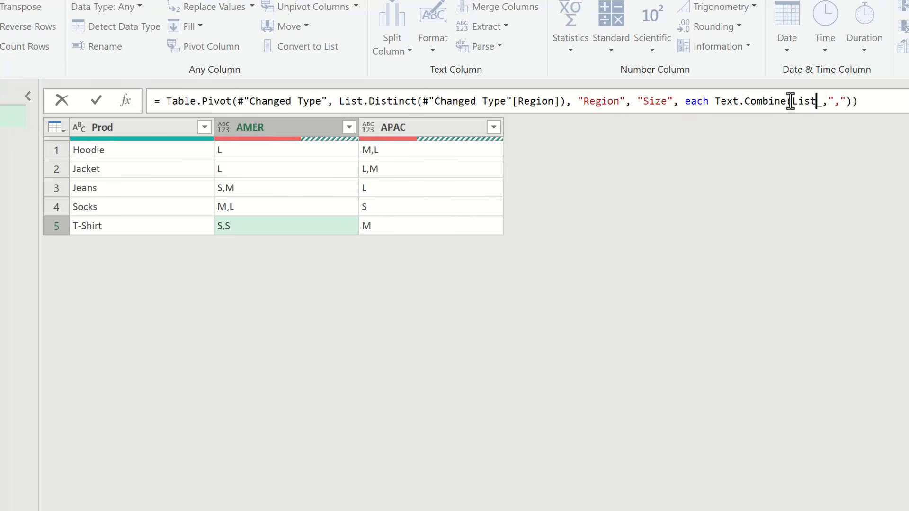
{"action": "type", "text": "tinct"}
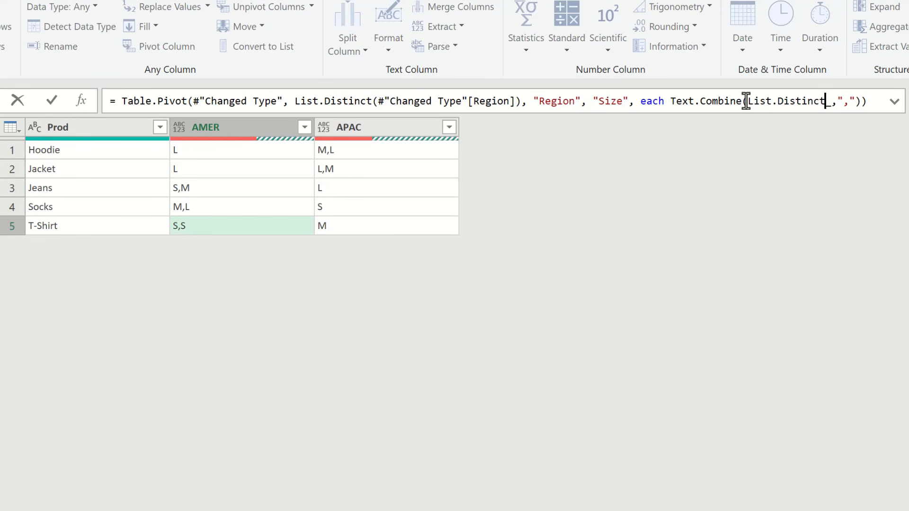
{"action": "type", "text": "("}
{"action": "left_click", "coordinate": [836, 102]}
{"action": "type", "text": ")"}
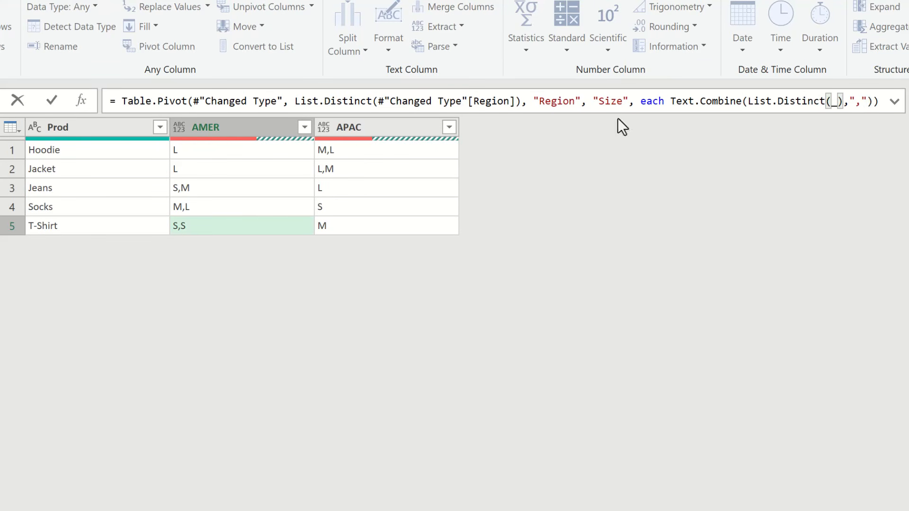
{"action": "left_click", "coordinate": [53, 102]}
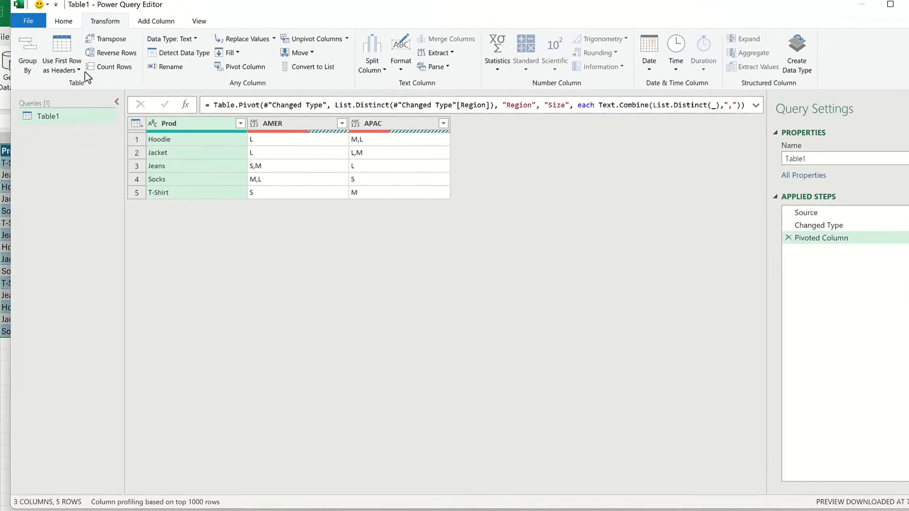
Step: Close the query editor and load the pivoted result as a table on a new worksheet
{"action": "left_click", "coordinate": [52, 48]}
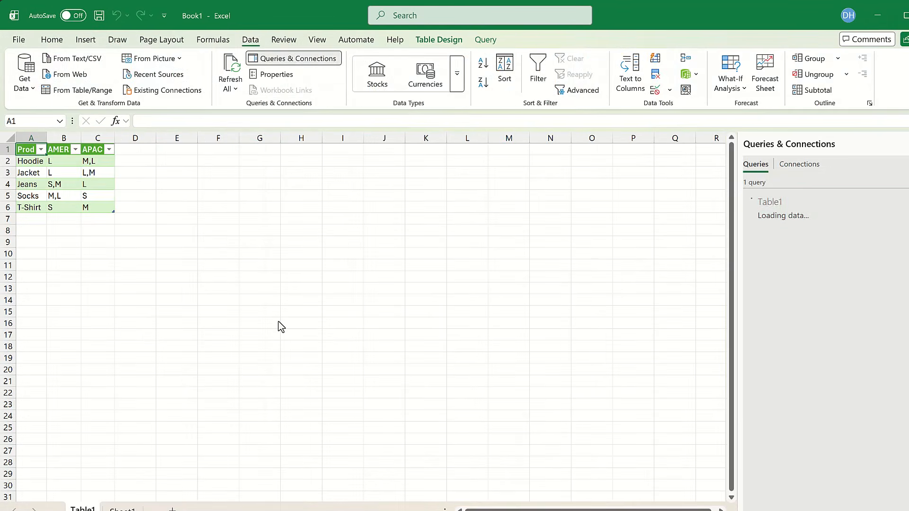
{"action": "left_click_drag", "start_coordinate": [31, 137], "coordinate": [90, 137]}
{"action": "left_click", "coordinate": [177, 172]}
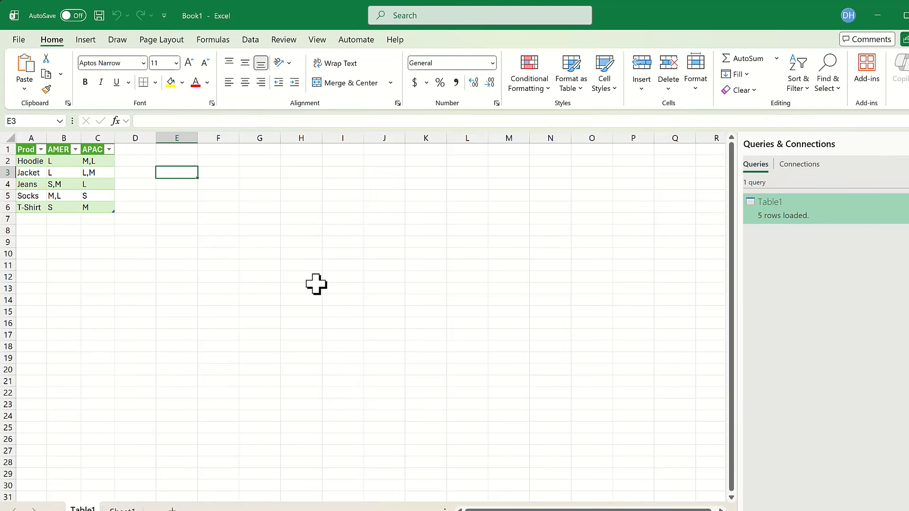